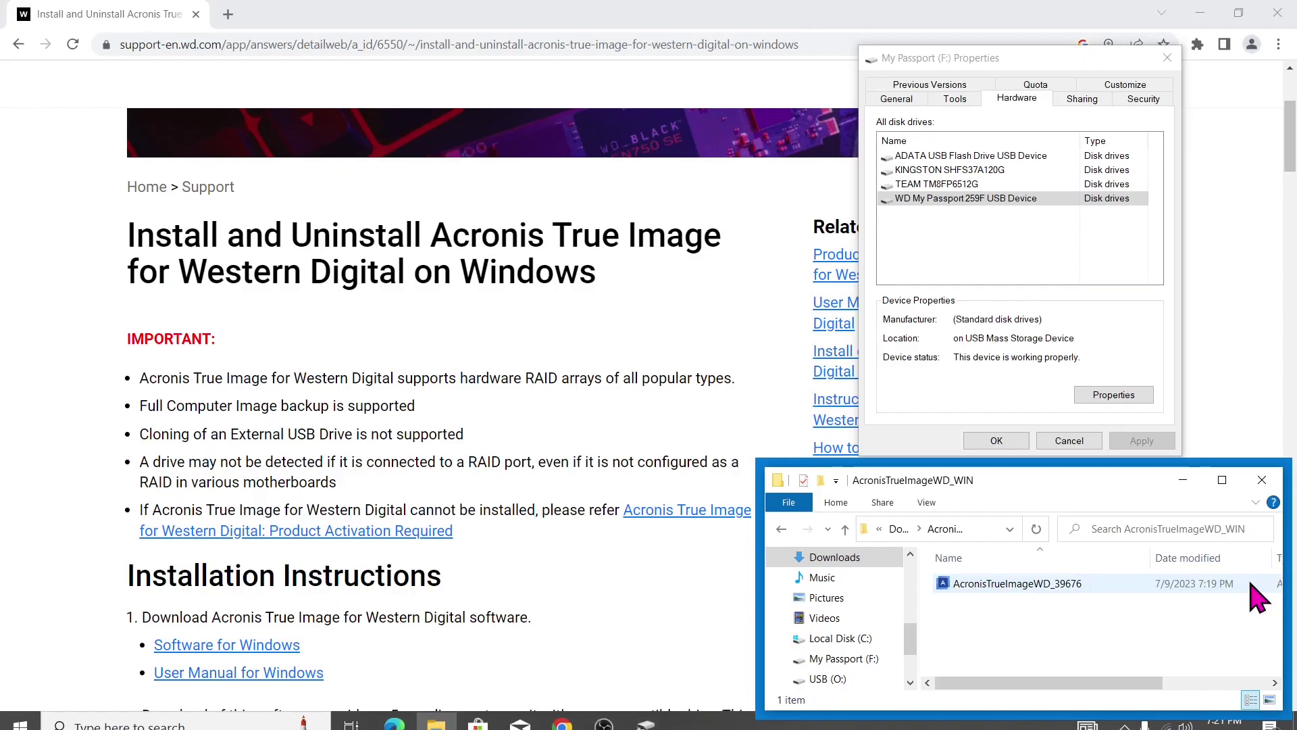
- Bring the disk drive list forward and select the downloaded Acronis installer file
{"action": "left_click", "coordinate": [1044, 59]}
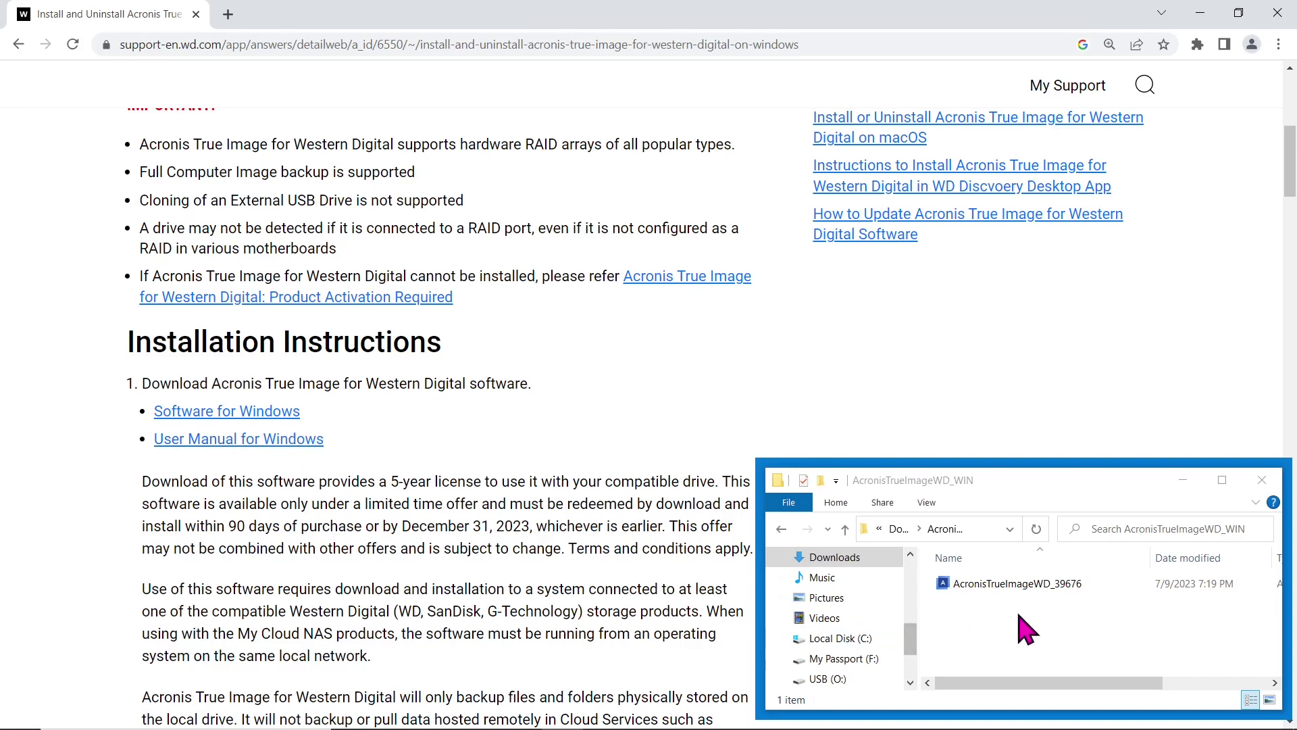
{"action": "left_click", "coordinate": [1056, 587]}
- Run the downloaded Acronis installer, install and start the app, and accept its license agreement
{"action": "double_click", "coordinate": [1057, 589]}
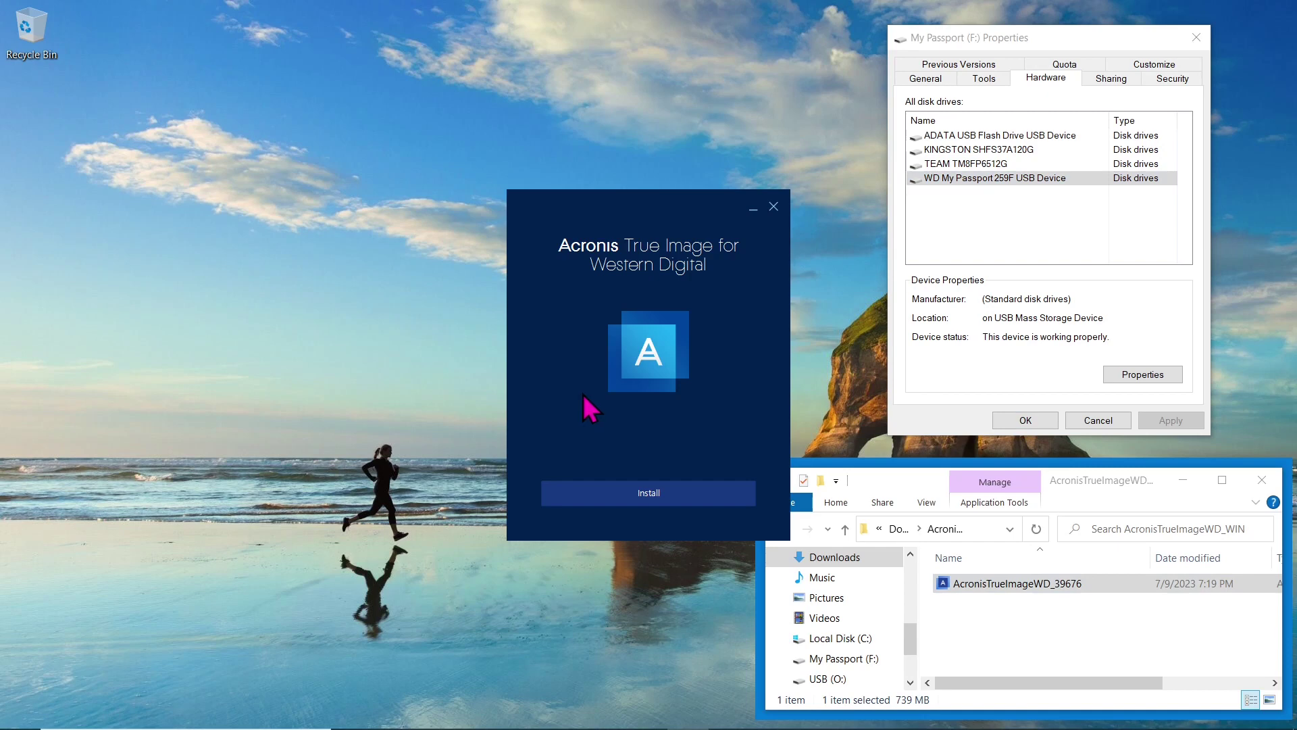
{"action": "left_click", "coordinate": [687, 495]}
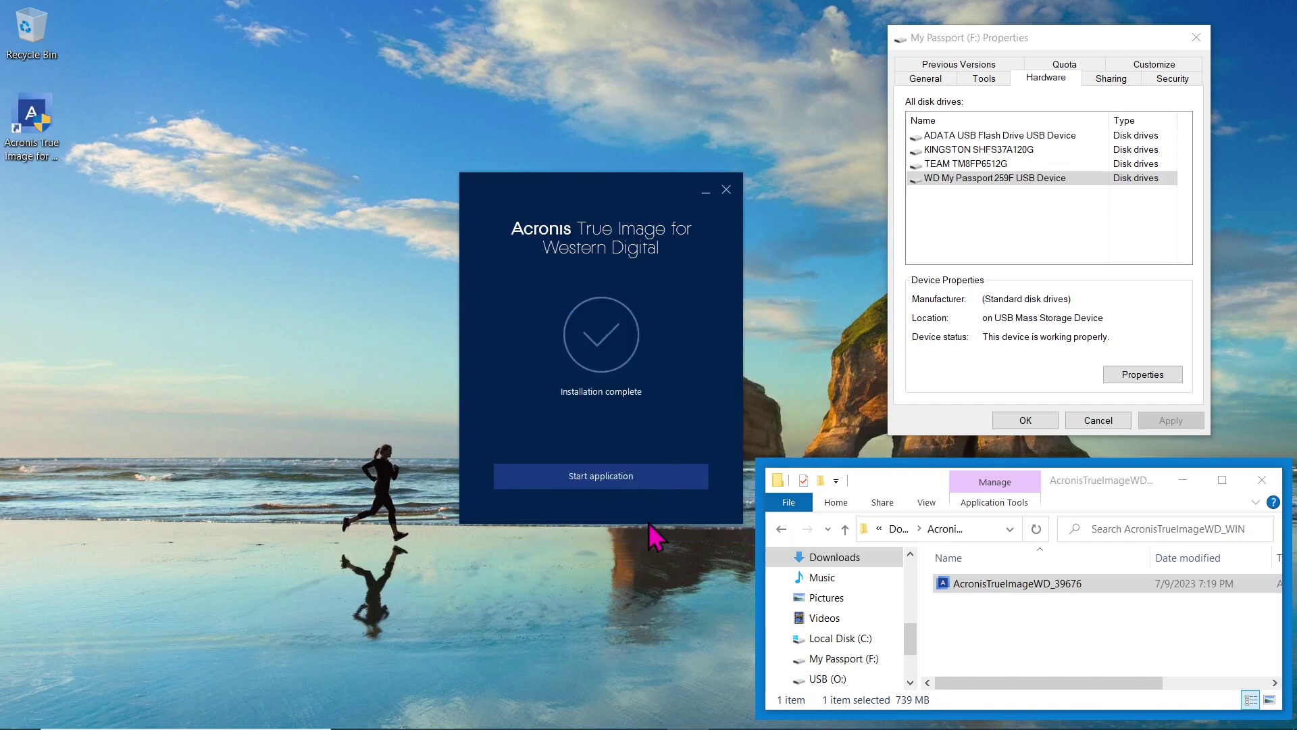
{"action": "left_click", "coordinate": [631, 482]}
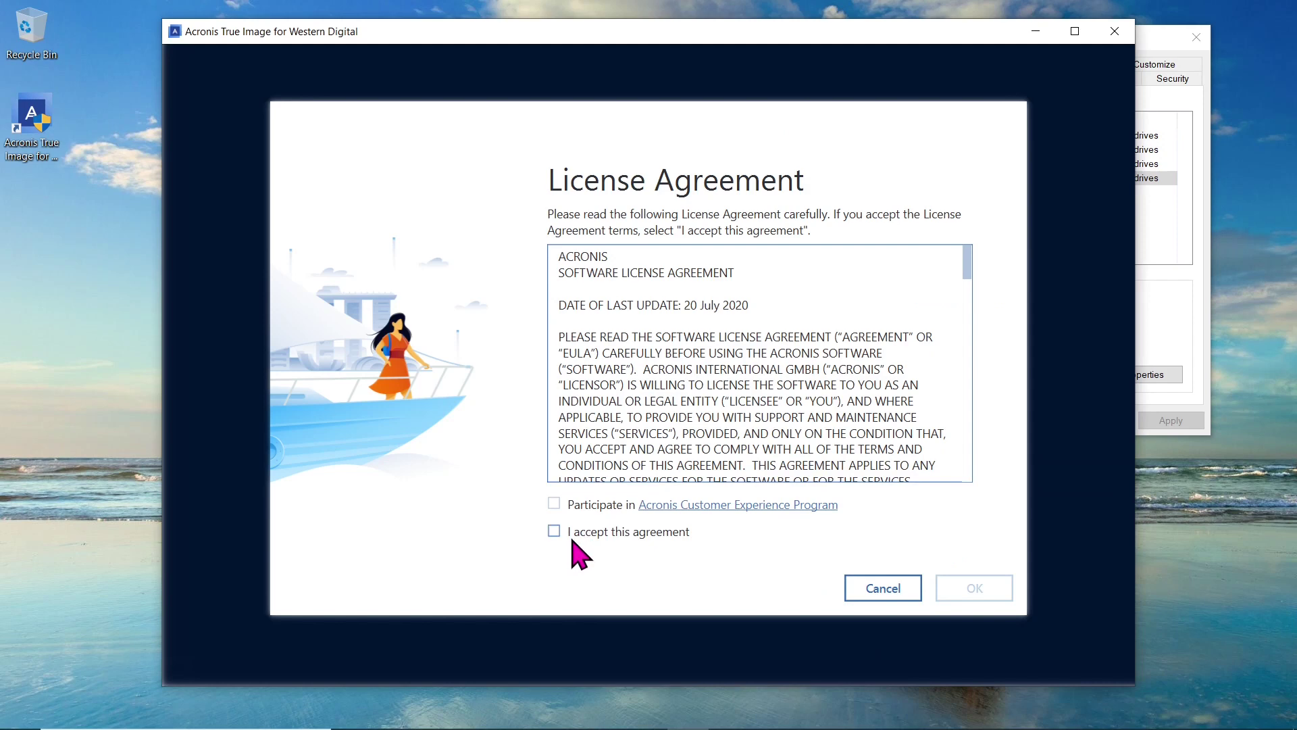
{"action": "left_click", "coordinate": [554, 534]}
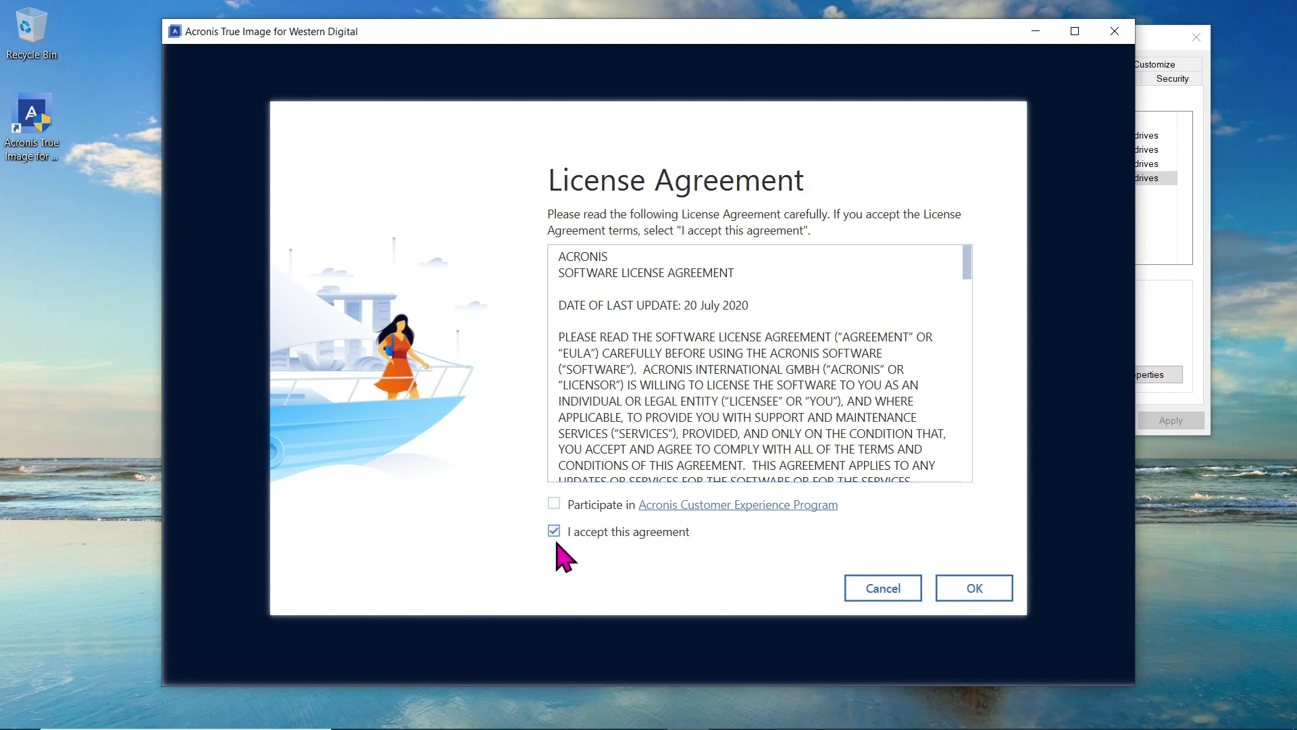
{"action": "left_click", "coordinate": [992, 595]}
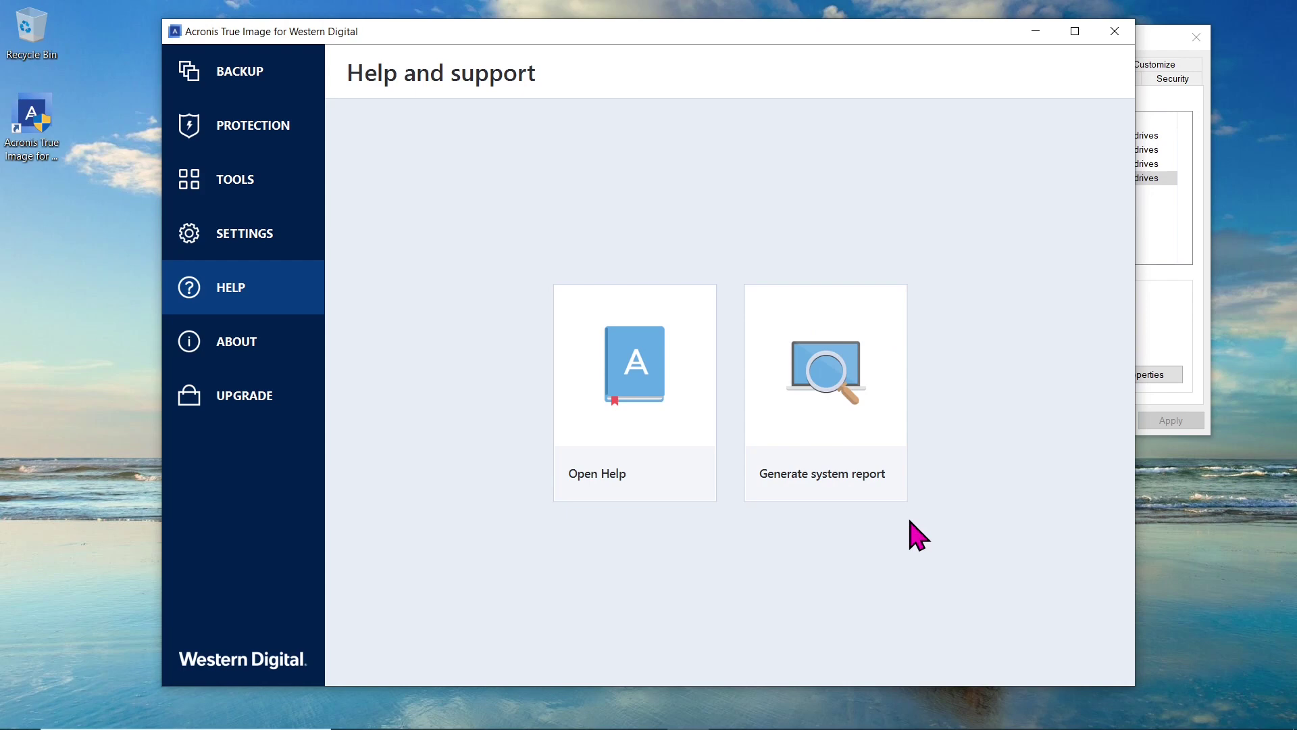
- View the Acronis version and license details on the About page
{"action": "left_click", "coordinate": [235, 356]}
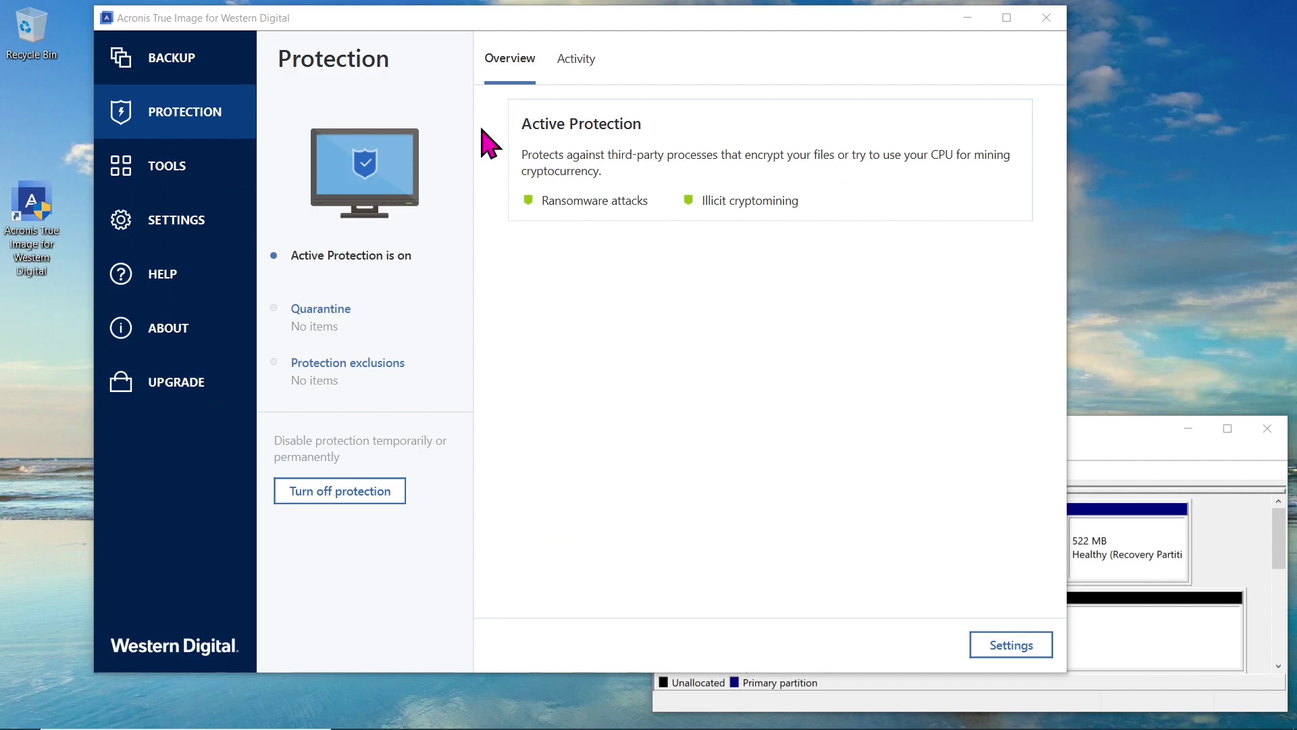
- Bring the Acronis True Image window to the front
{"action": "left_click", "coordinate": [192, 120]}
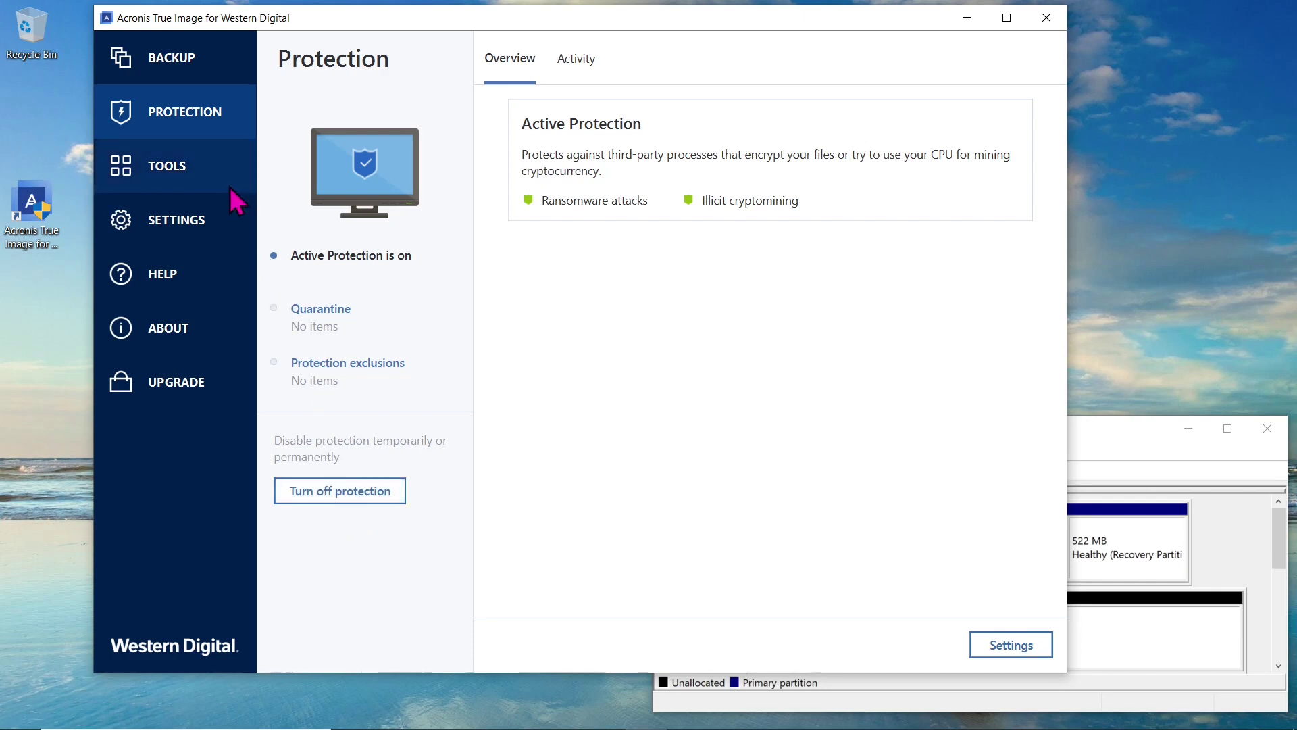
- Open the Tools section and start the Clone Disk wizard
{"action": "left_click", "coordinate": [166, 177]}
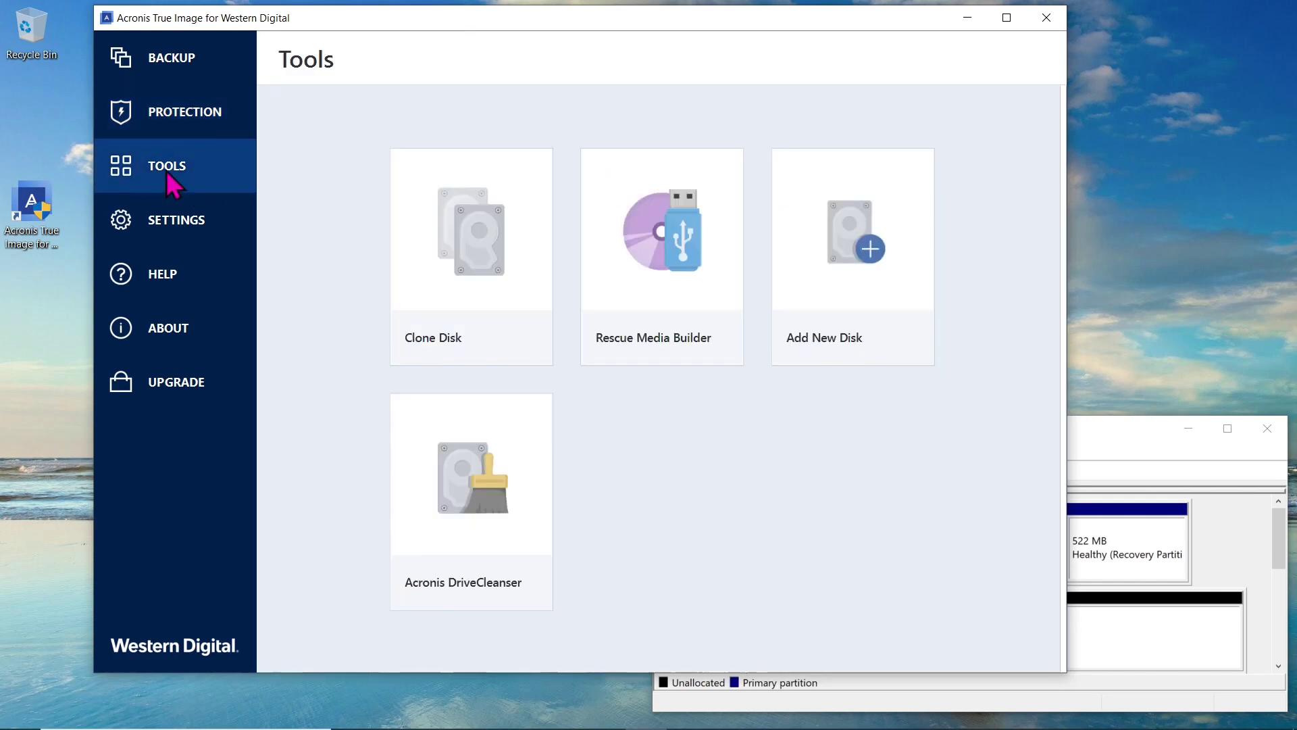
{"action": "left_click", "coordinate": [502, 361]}
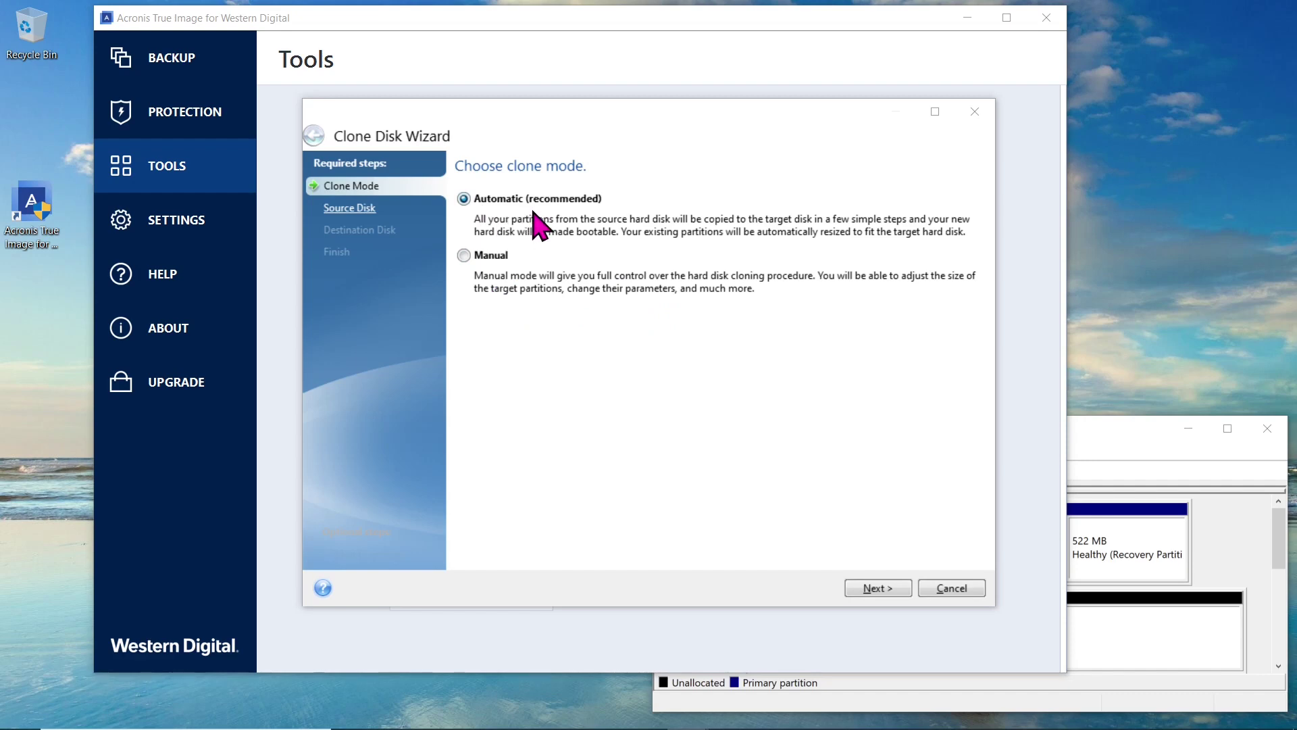
- Keep Automatic mode, choose Disk 1 (Kingston) as source and Disk 2 (Team NVMe) as target
{"action": "left_click", "coordinate": [886, 588]}
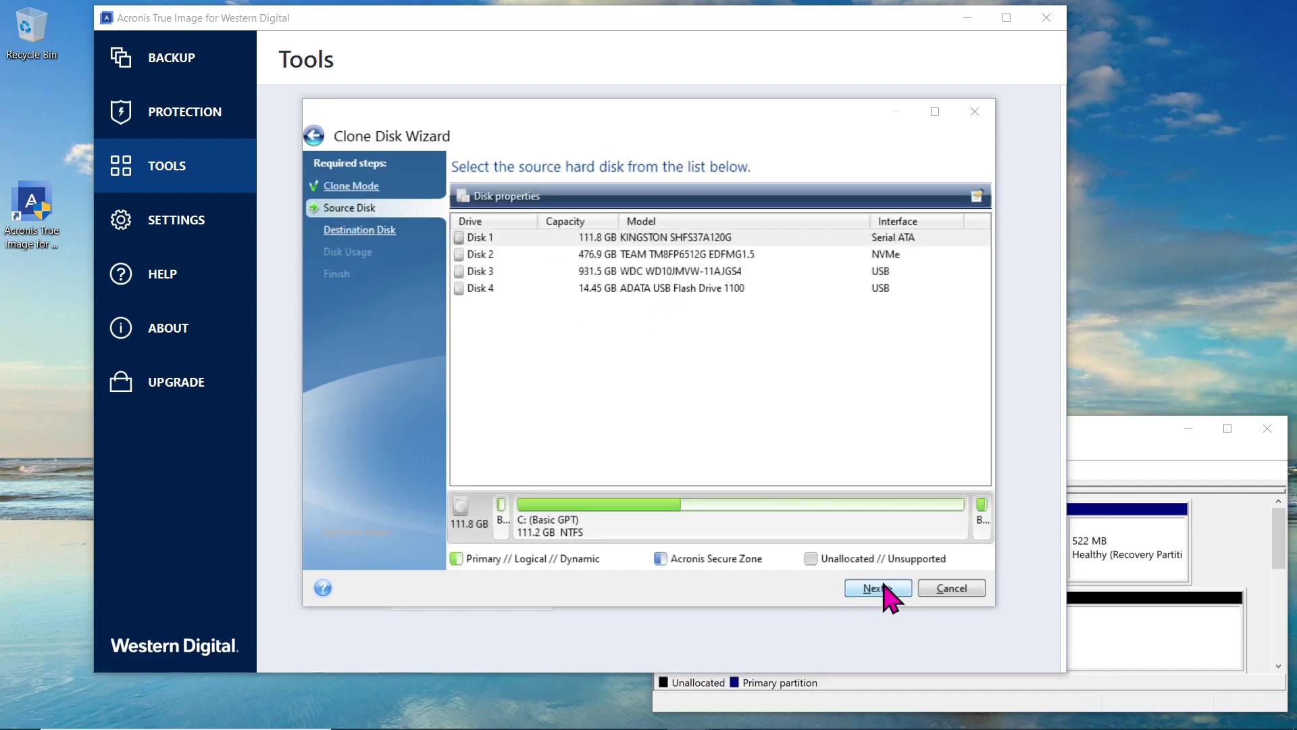
{"action": "left_click", "coordinate": [927, 244]}
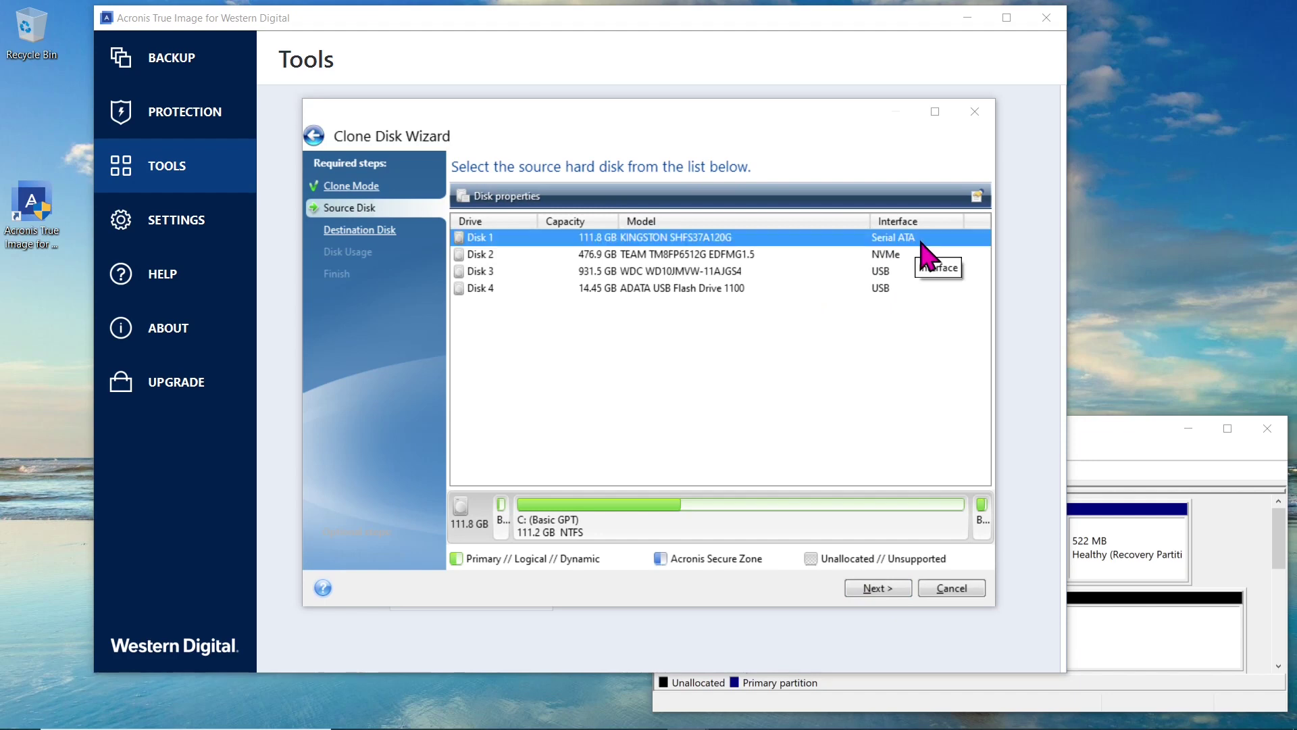
{"action": "left_click", "coordinate": [887, 592]}
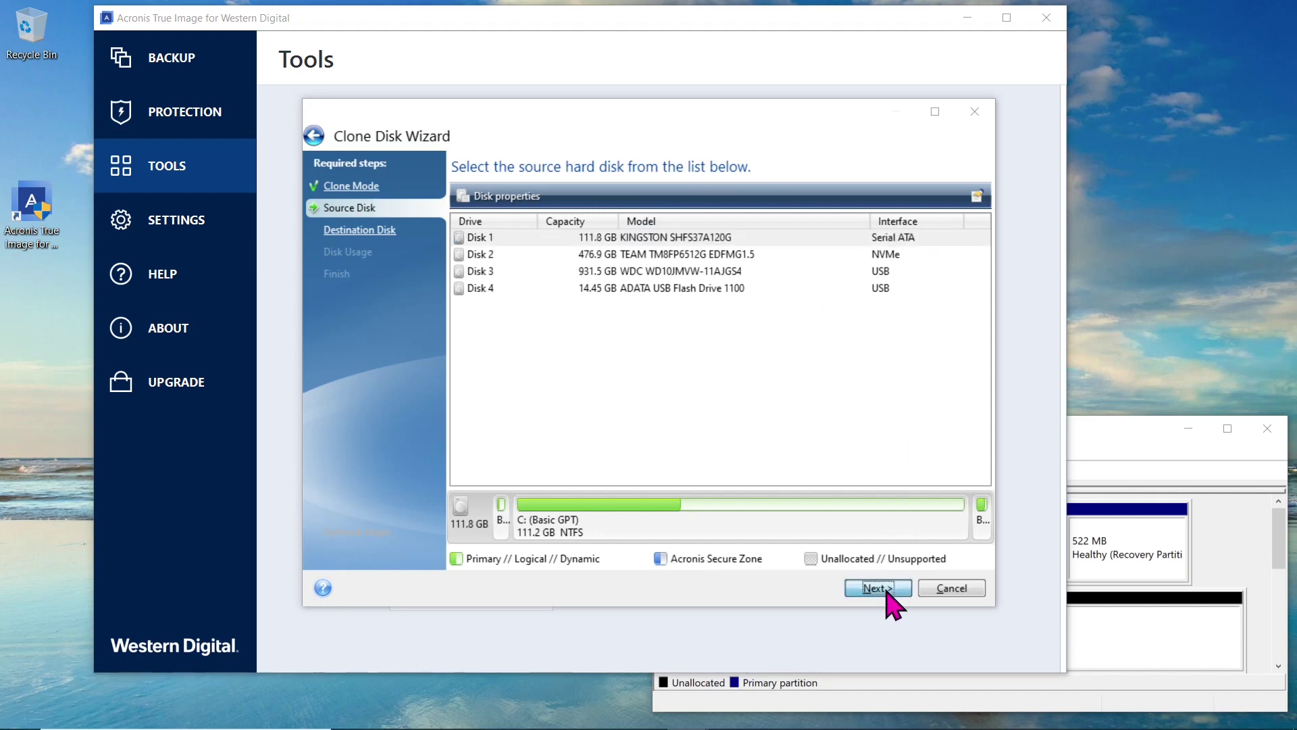
{"action": "left_click", "coordinate": [899, 255]}
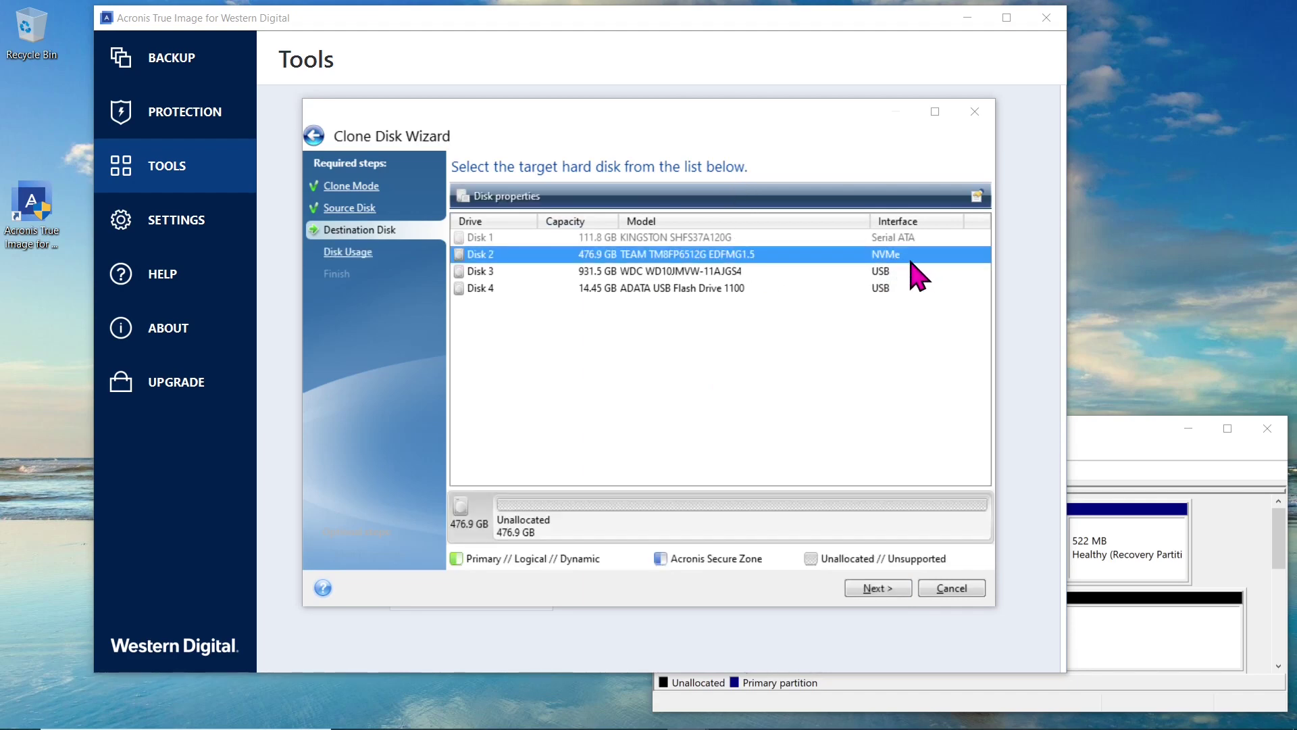
{"action": "left_click", "coordinate": [888, 592]}
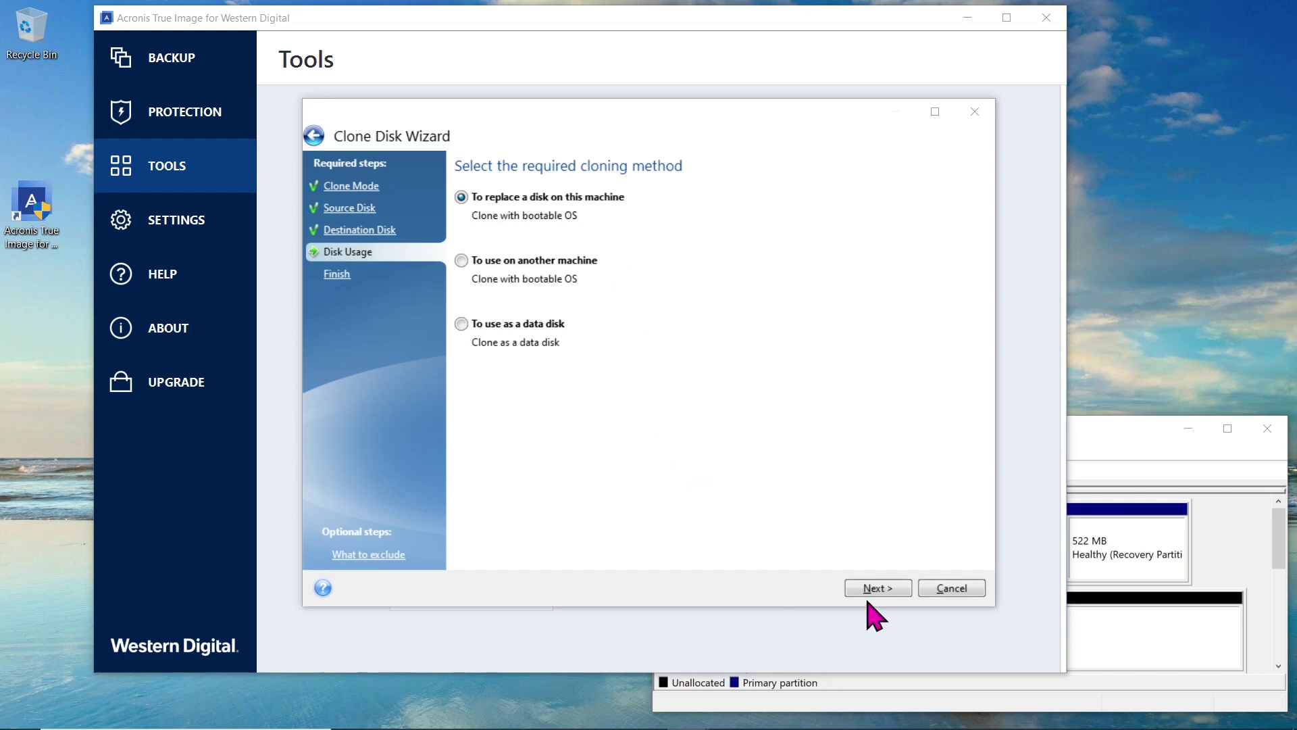
- Keep the replace-disk method, review exclusions on Local Disk (C:), and start cloning
{"action": "left_click", "coordinate": [894, 589]}
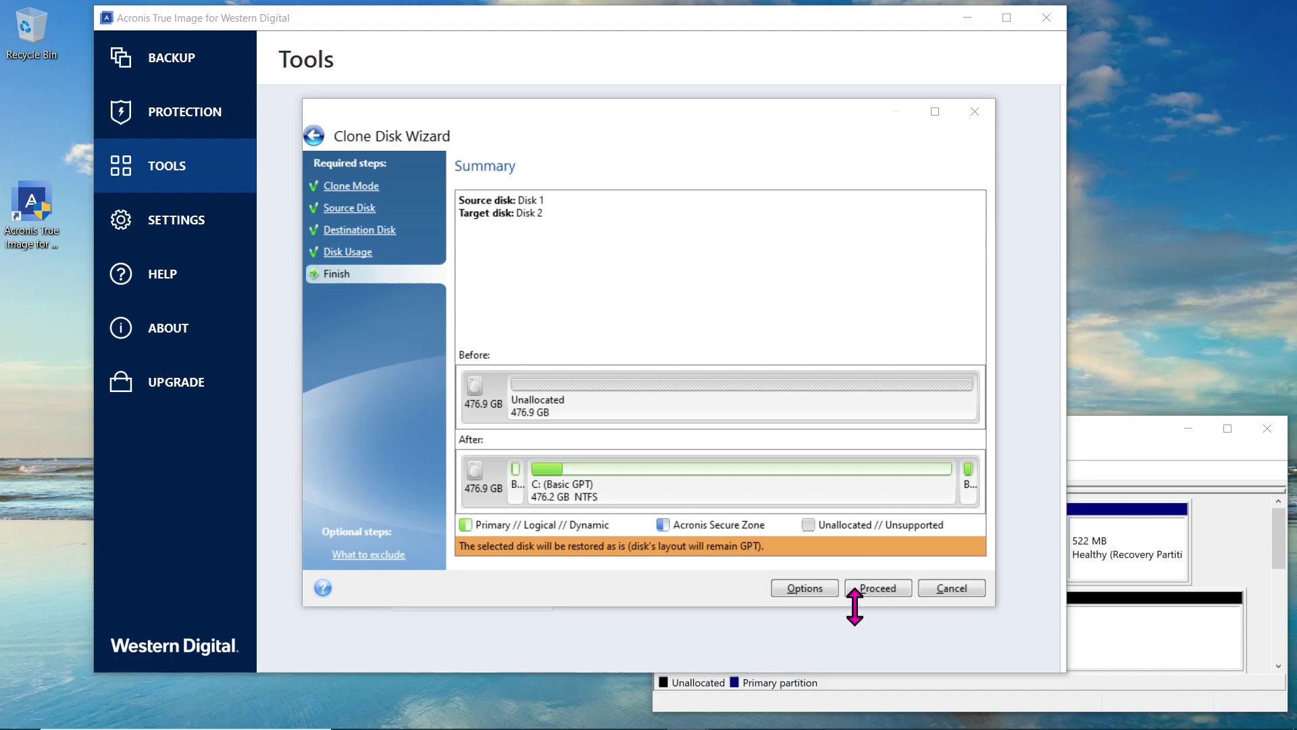
{"action": "left_click", "coordinate": [800, 589]}
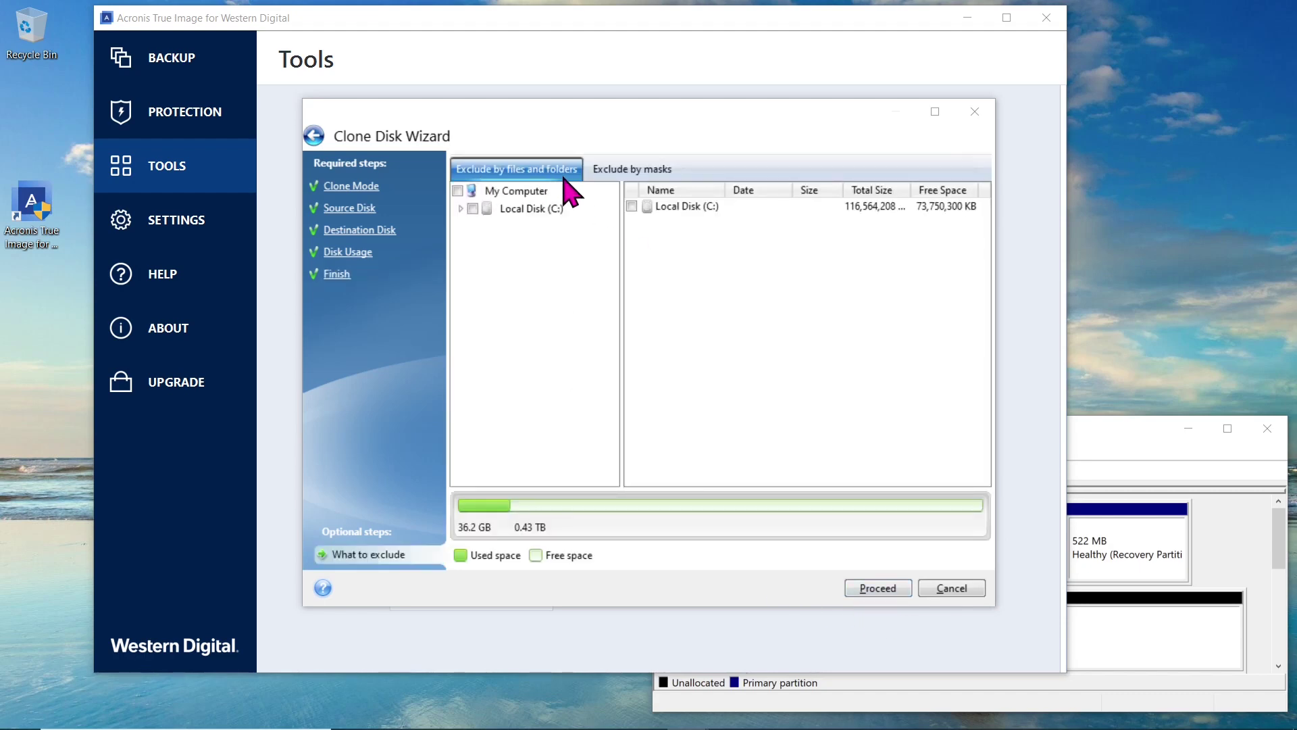
{"action": "left_click", "coordinate": [461, 208]}
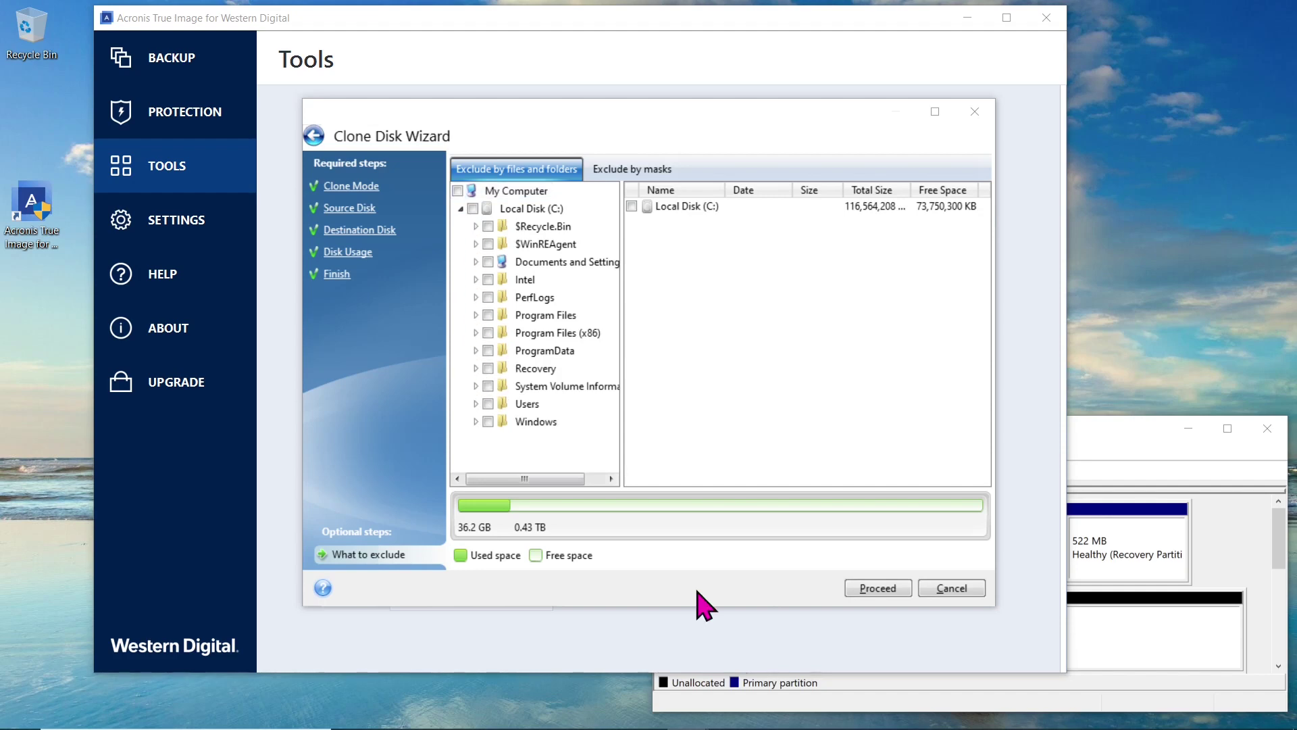
{"action": "left_click", "coordinate": [871, 591]}
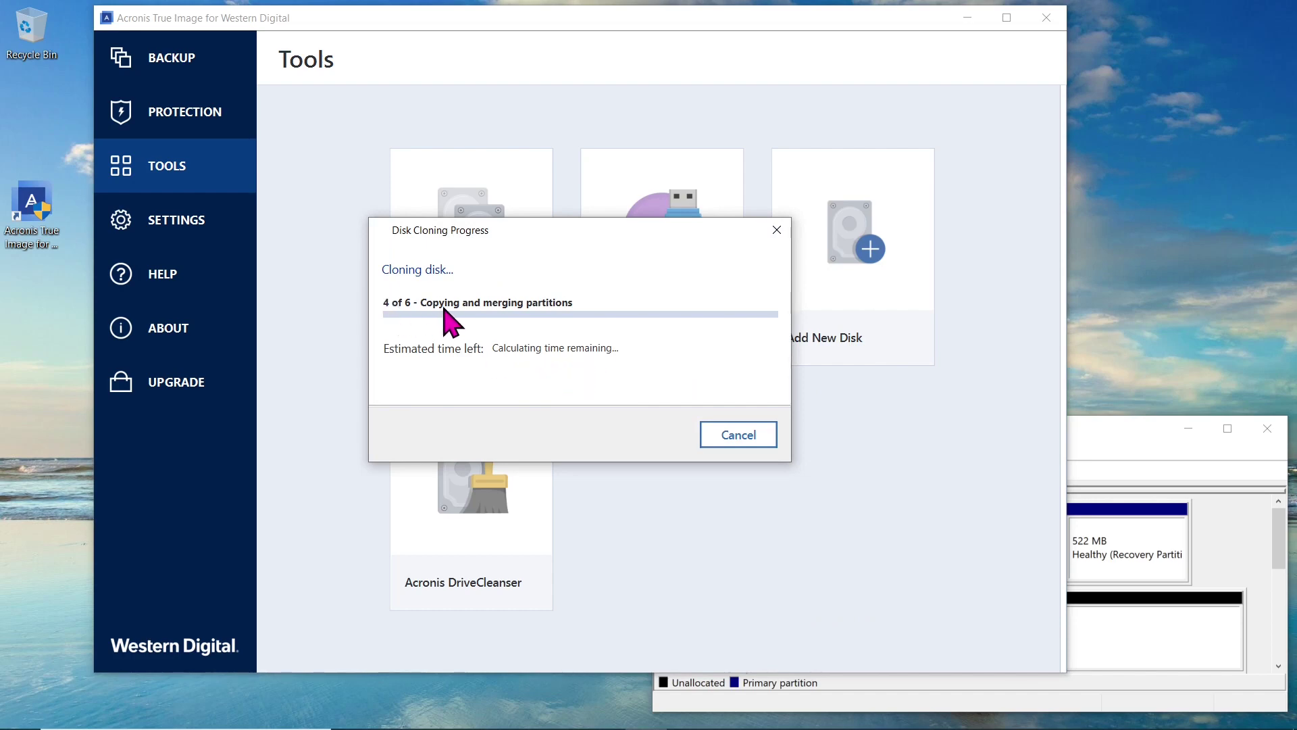
- Narrow Disk Management to watch the clone progress, then dismiss the successful-clone message
{"action": "left_click", "coordinate": [1129, 455]}
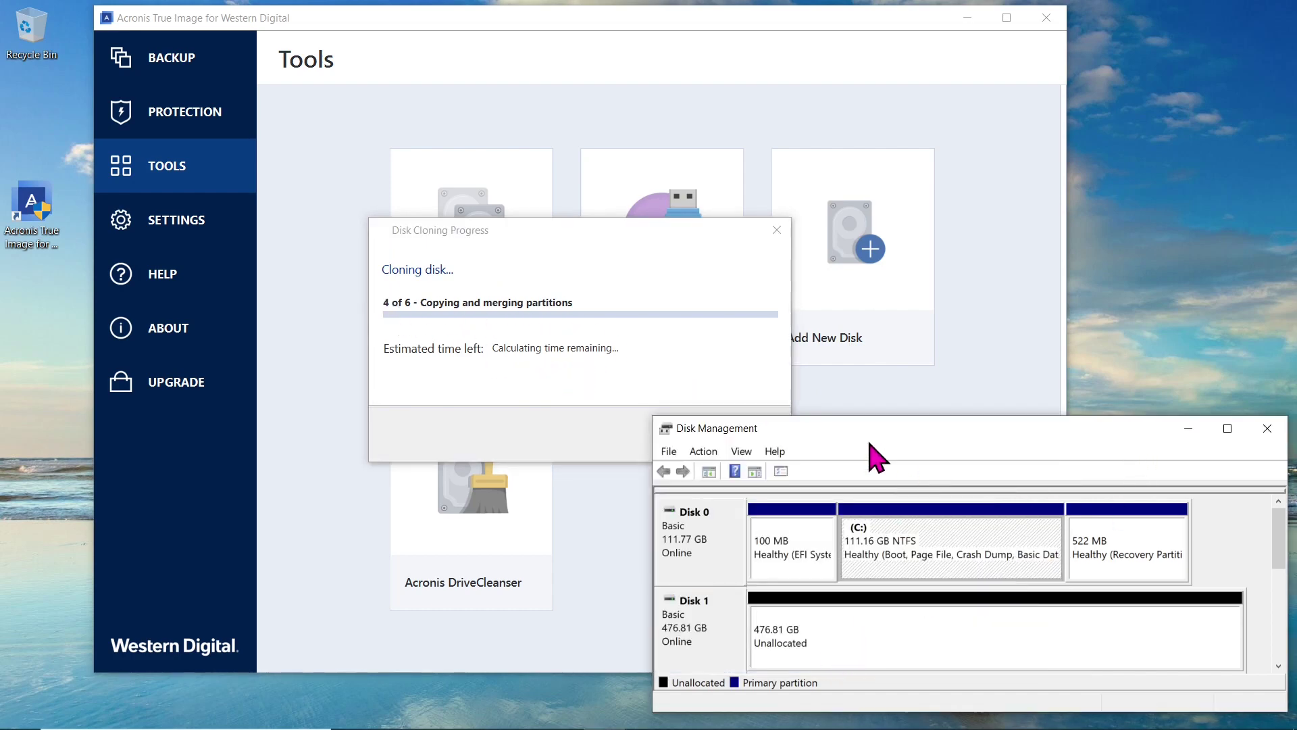
{"action": "left_click_drag", "start_coordinate": [653, 516], "coordinate": [794, 516]}
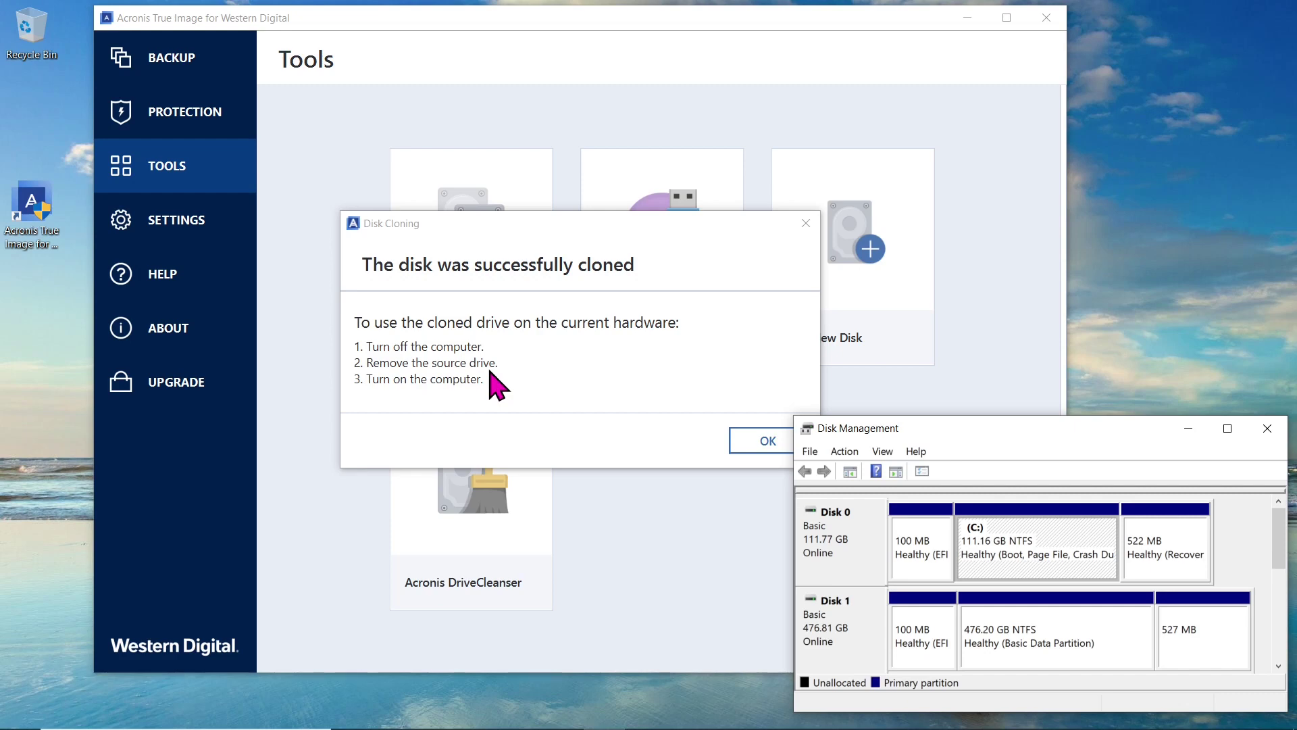
{"action": "left_click", "coordinate": [746, 446]}
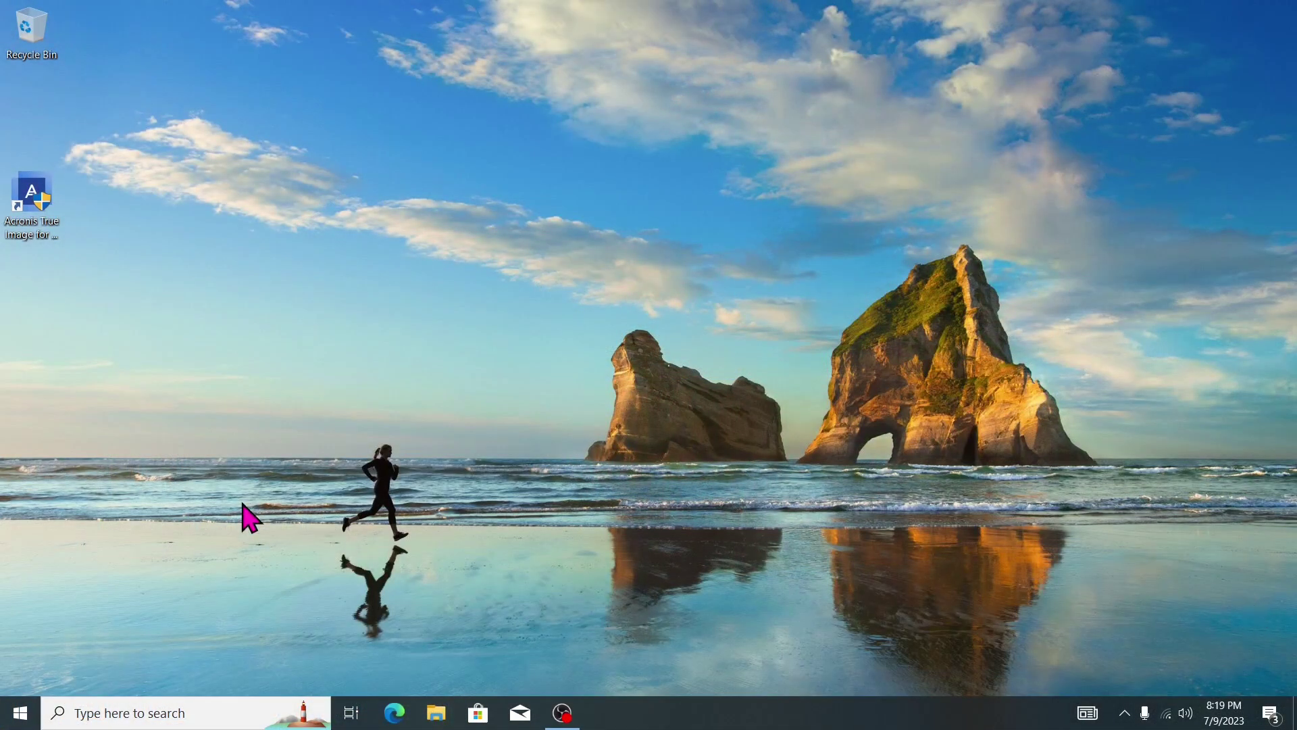
- Open Disk Management and Disk 0's properties, confirming the 476.81 GB TEAM TM8FP6512G drive with C:
{"action": "right_click", "coordinate": [19, 709]}
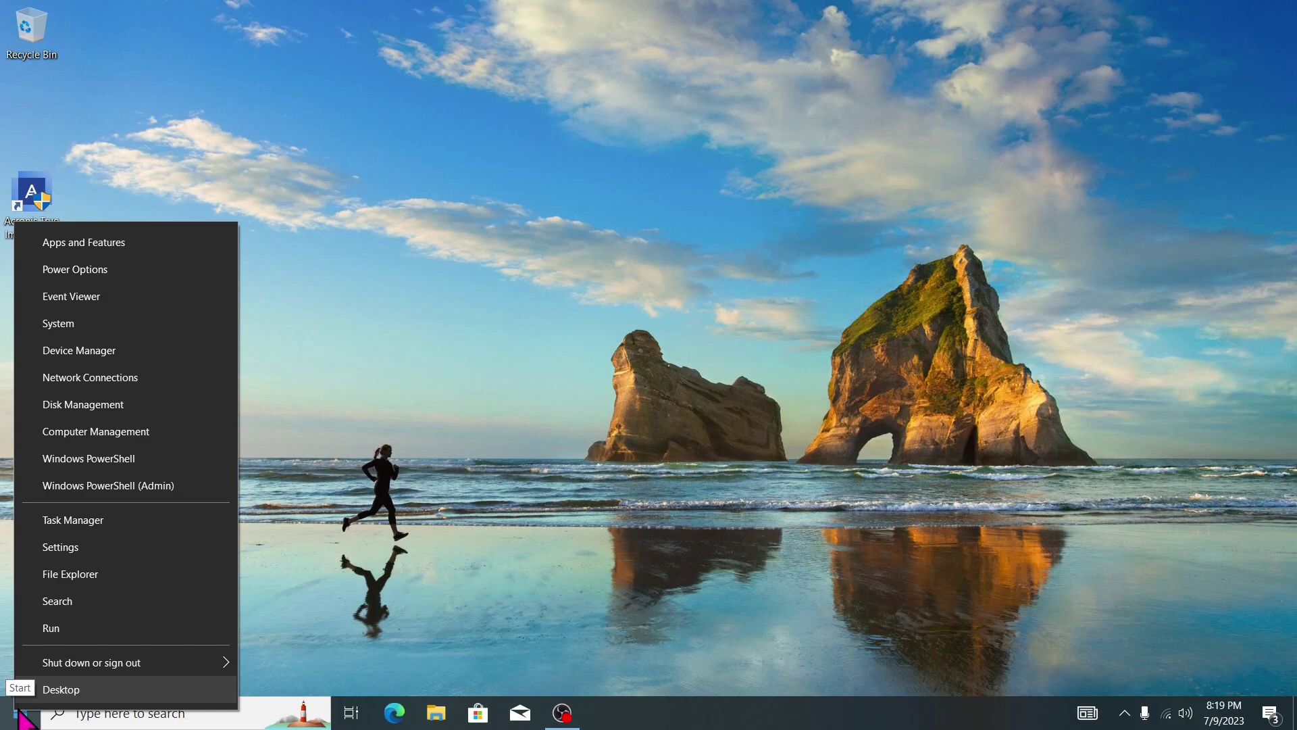
{"action": "left_click", "coordinate": [132, 406]}
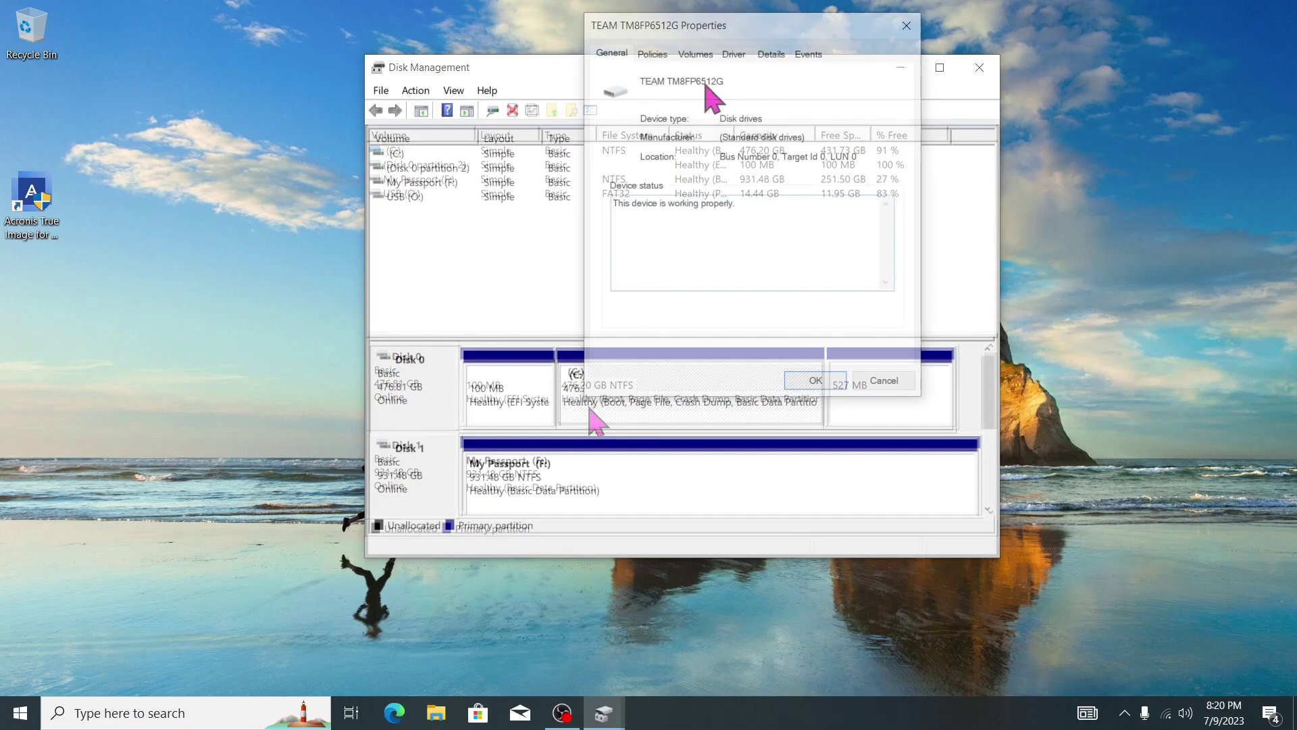
{"action": "right_click", "coordinate": [446, 399]}
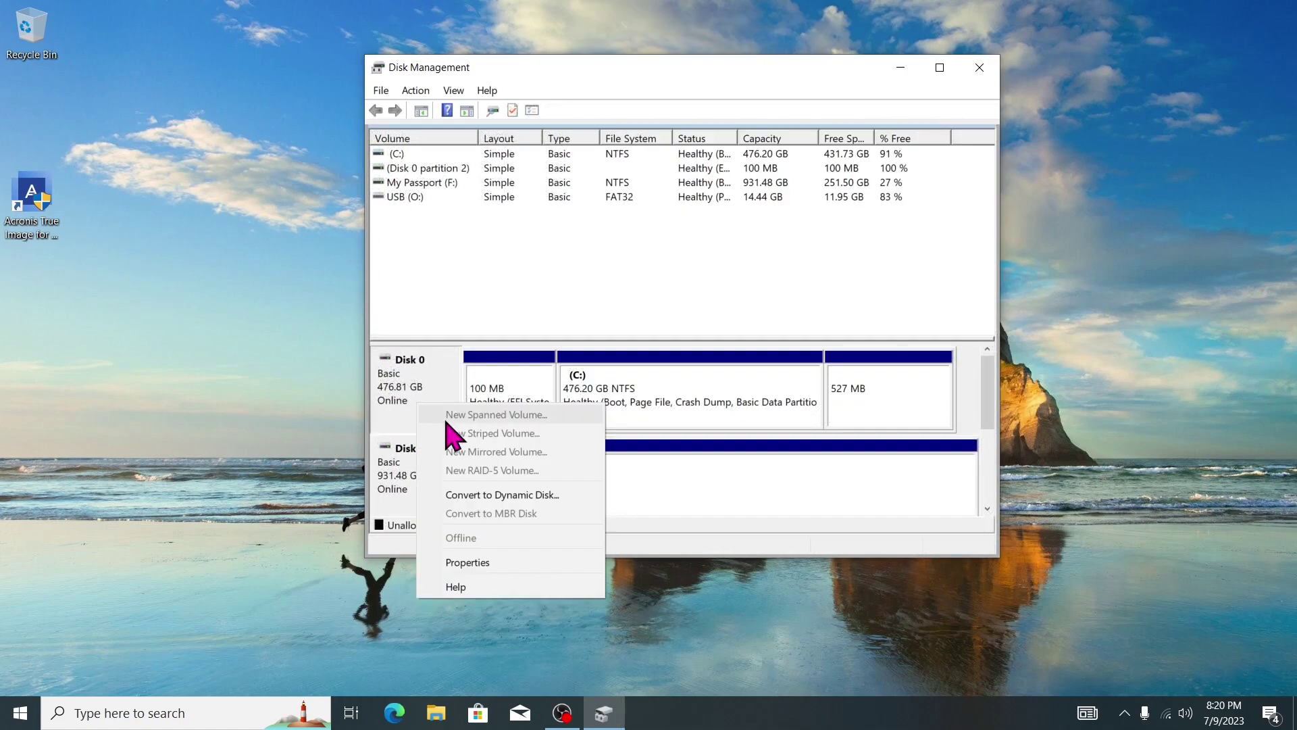
{"action": "left_click", "coordinate": [473, 559]}
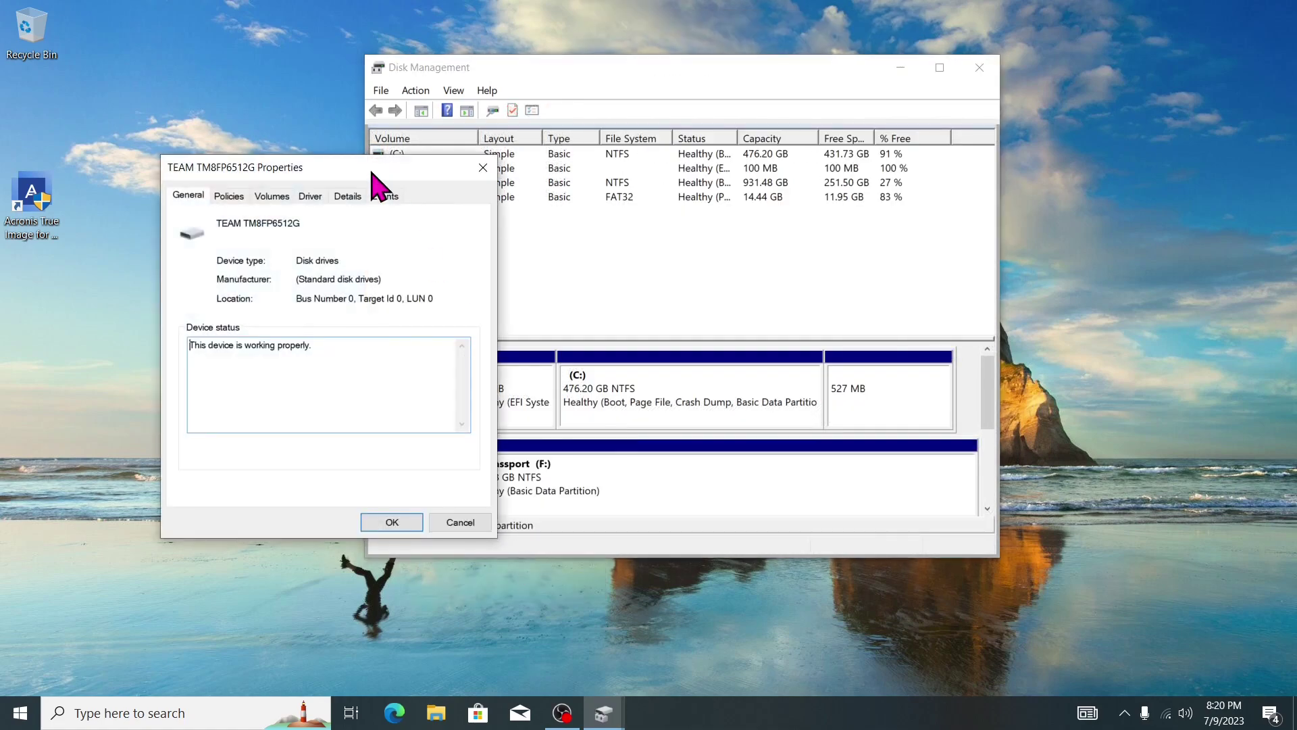
{"action": "left_click_drag", "start_coordinate": [372, 172], "coordinate": [811, 34]}
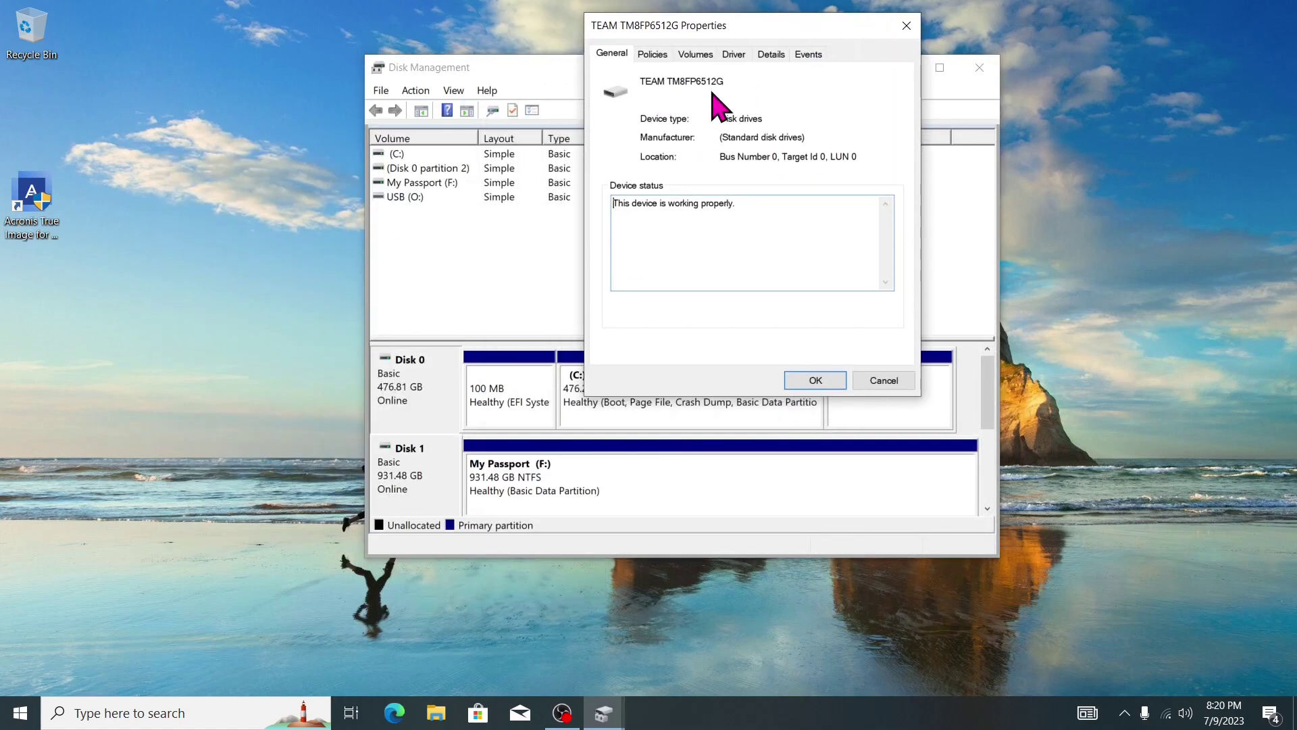
- Search 'activation' and open Activation settings to check the Windows 10 Enterprise license
{"action": "left_click", "coordinate": [165, 713]}
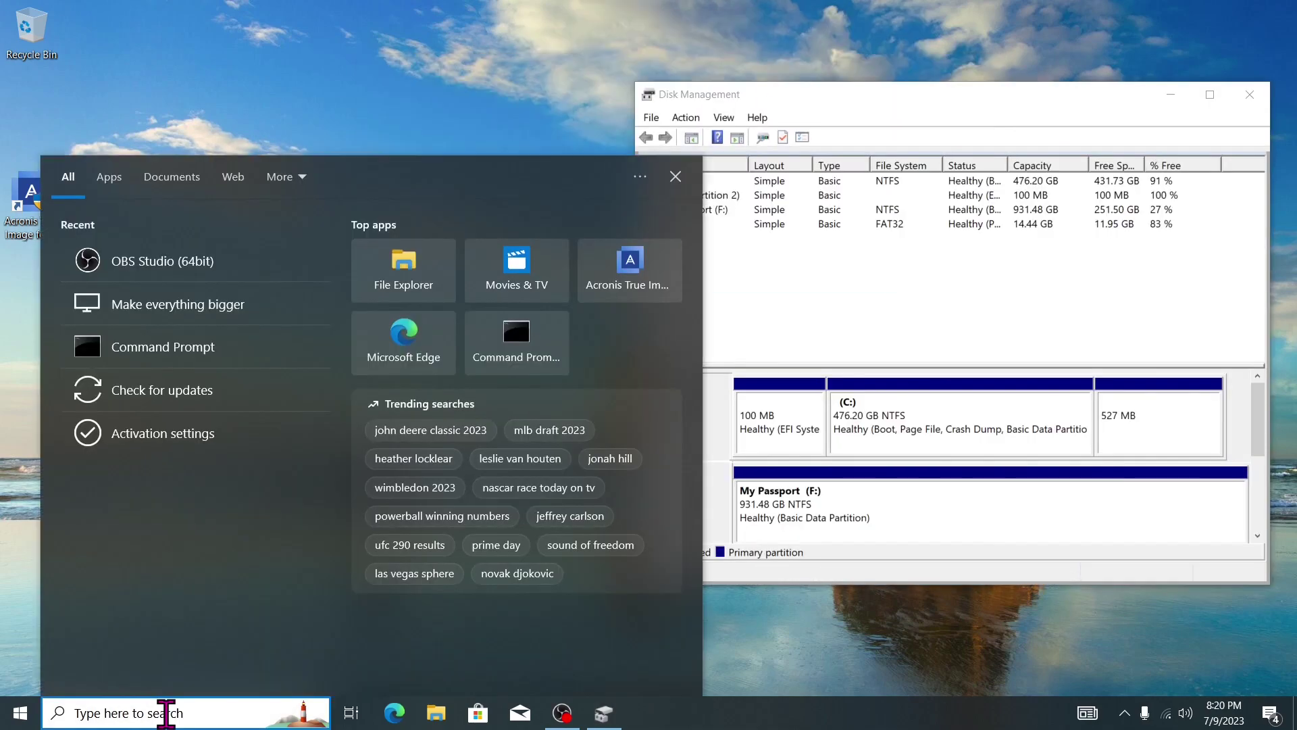
{"action": "type", "text": "activatio"}
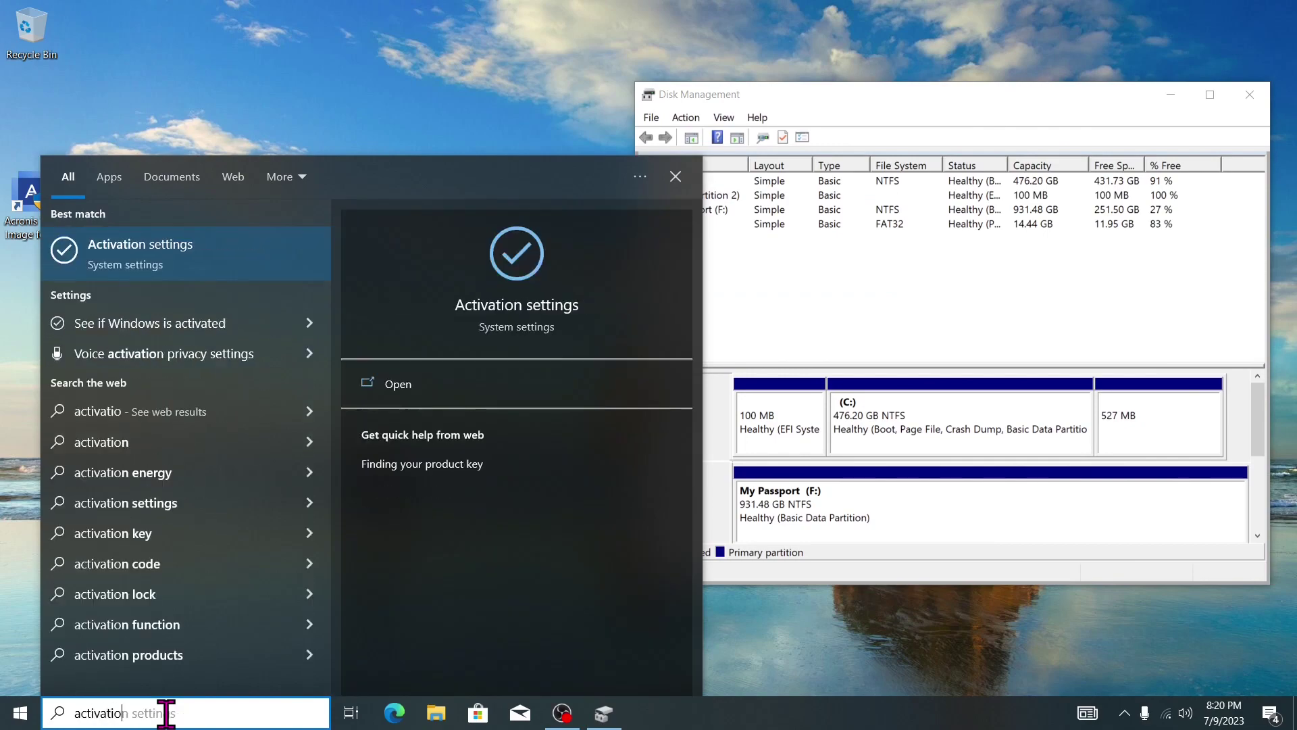
{"action": "type", "text": "n"}
{"action": "left_click", "coordinate": [179, 267]}
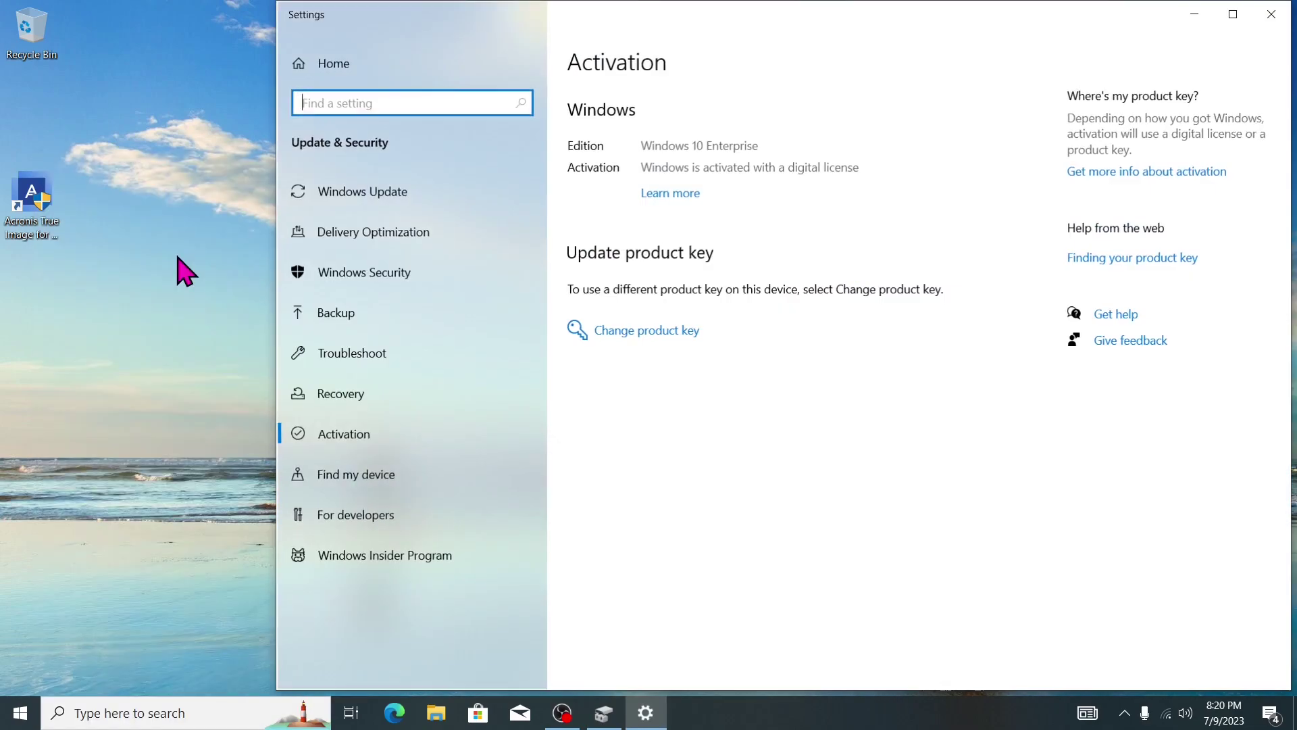